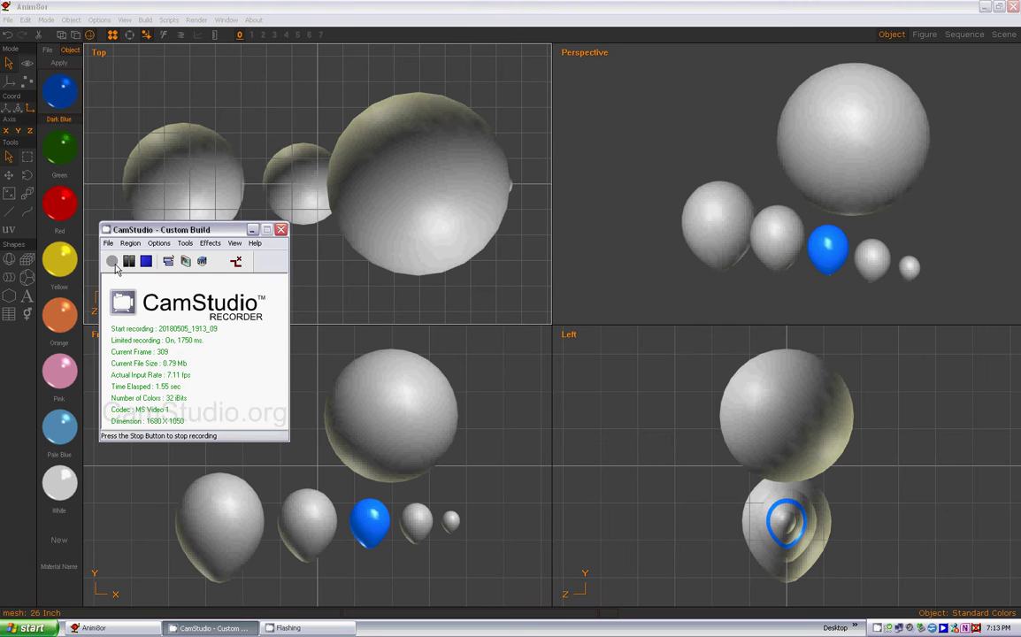
- Bring the Anim8or balloon scene to the front and show the Object menu's object list
{"action": "left_click", "coordinate": [284, 86]}
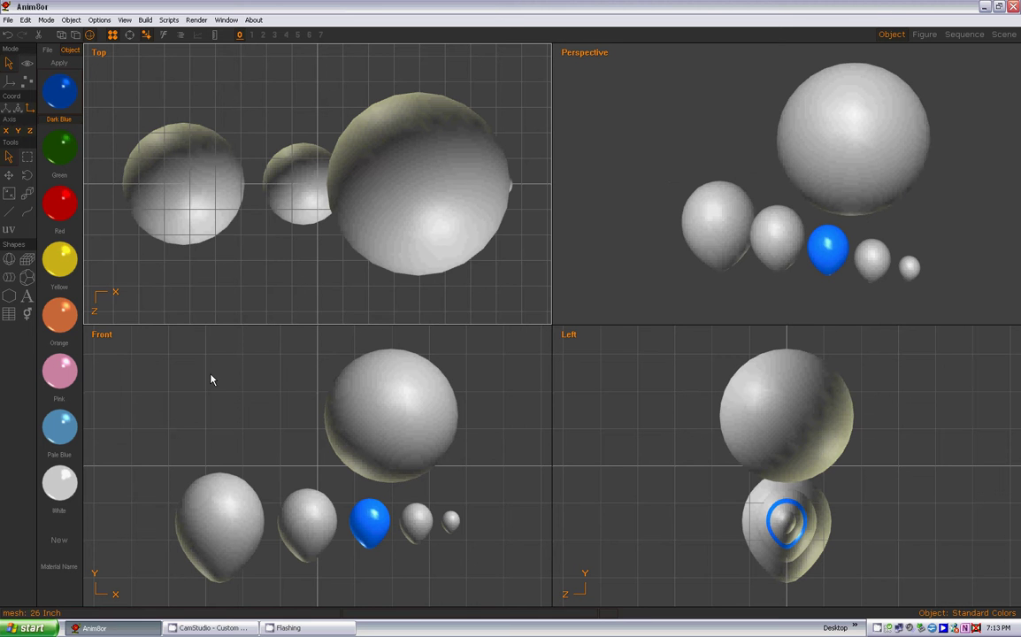
{"action": "left_click", "coordinate": [72, 21]}
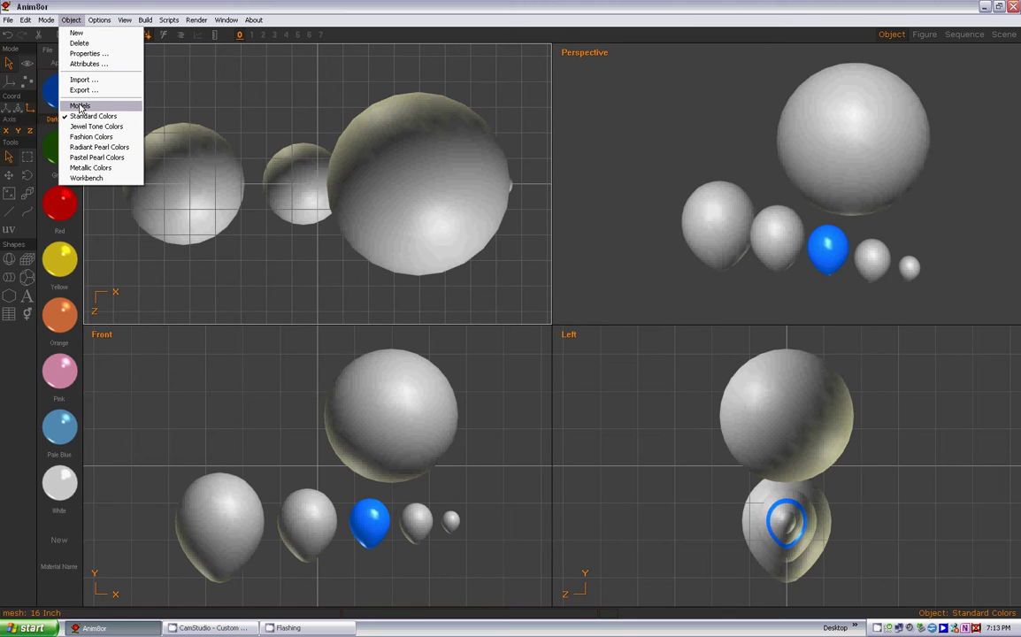
- Browse the Object menu's list of eight objects, closing it once and reopening it
{"action": "left_click", "coordinate": [92, 121]}
{"action": "left_click", "coordinate": [72, 21]}
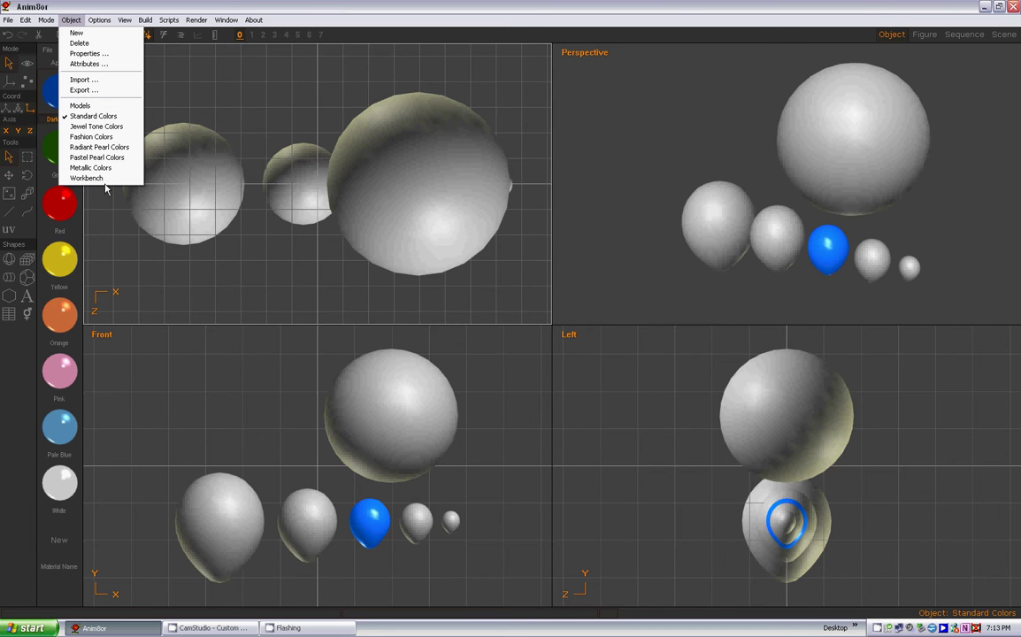
{"action": "left_click", "coordinate": [213, 84]}
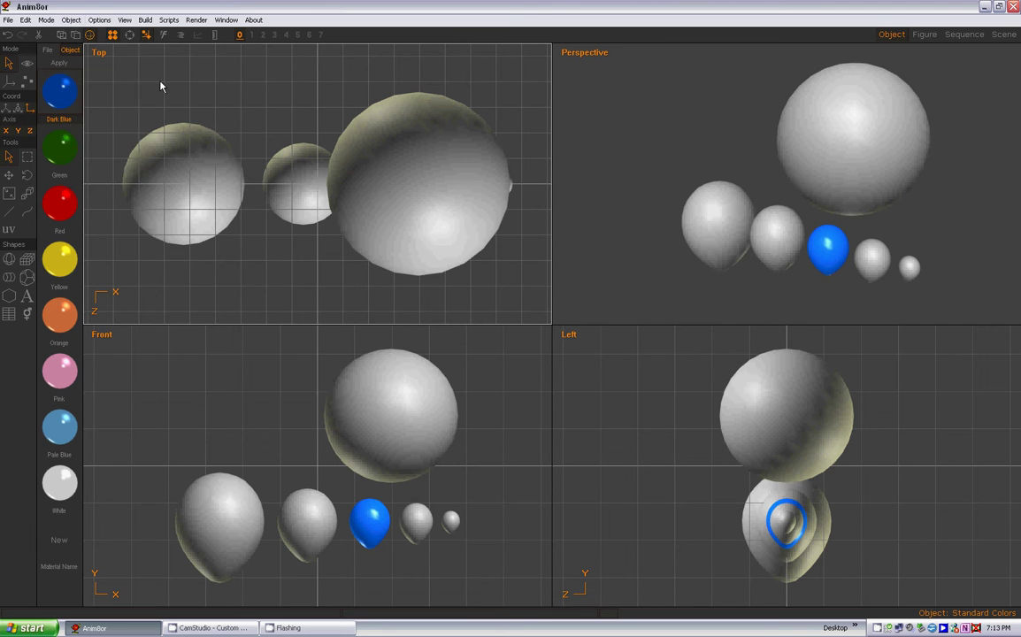
{"action": "left_click", "coordinate": [71, 19]}
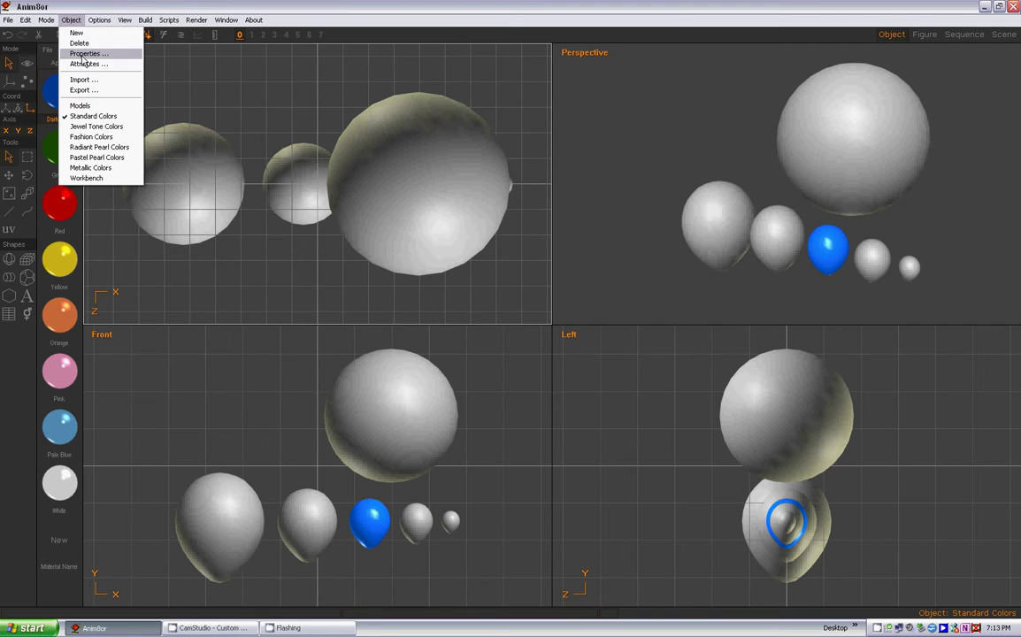
- Switch to the Models object and select all its balloon and sphere meshes with Ctrl+A
{"action": "left_click", "coordinate": [84, 106]}
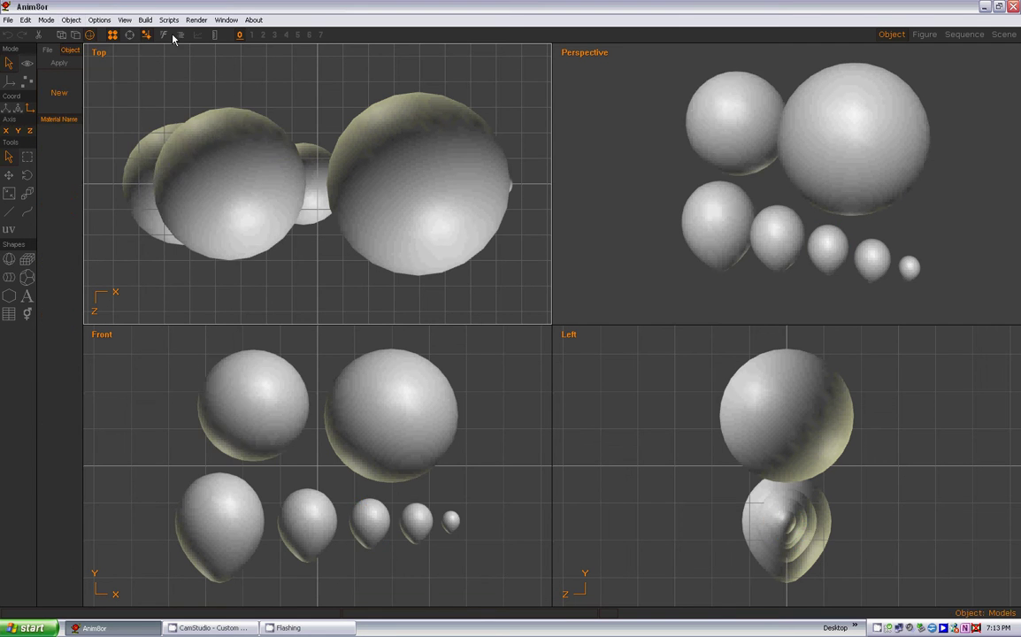
{"action": "left_click", "coordinate": [70, 19]}
{"action": "left_click", "coordinate": [81, 106]}
{"action": "key", "text": "ctrl+a"}
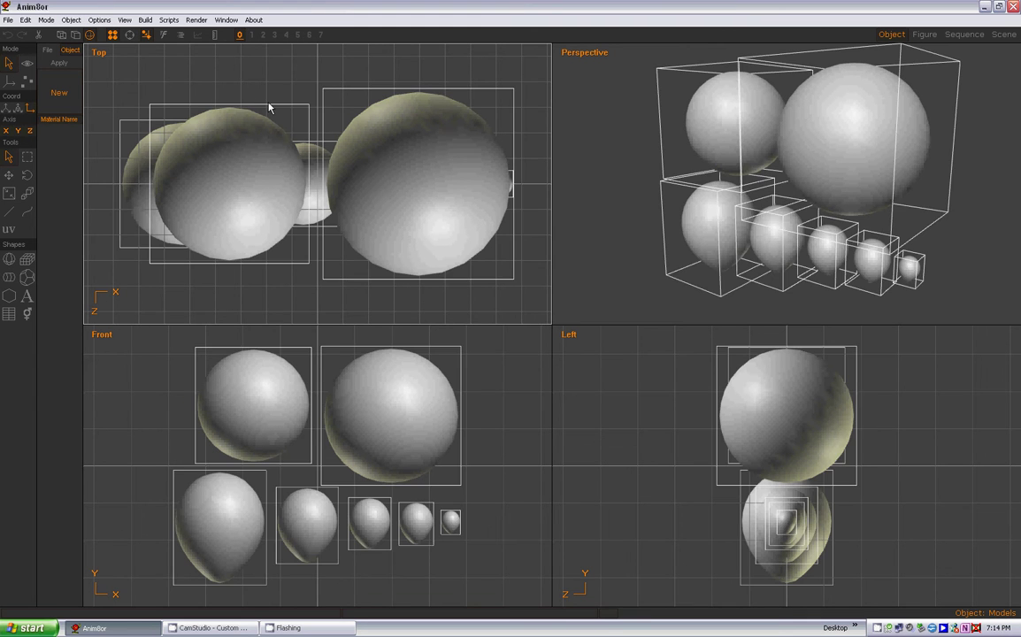
{"action": "left_click", "coordinate": [204, 62]}
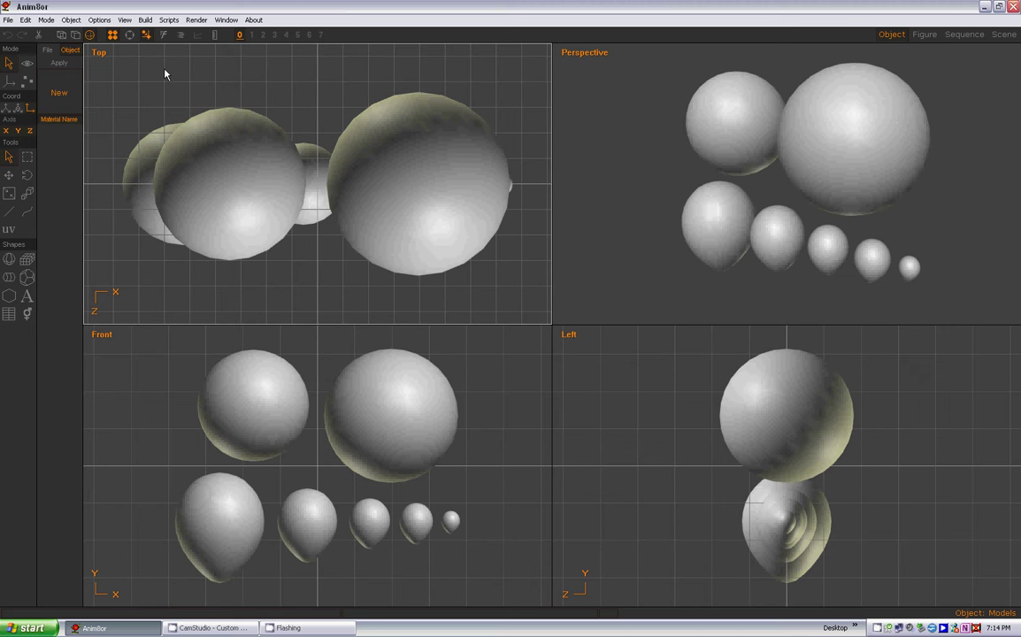
- Create a new object named object01 and paste the copied balloons and spheres into it
{"action": "left_click", "coordinate": [71, 20]}
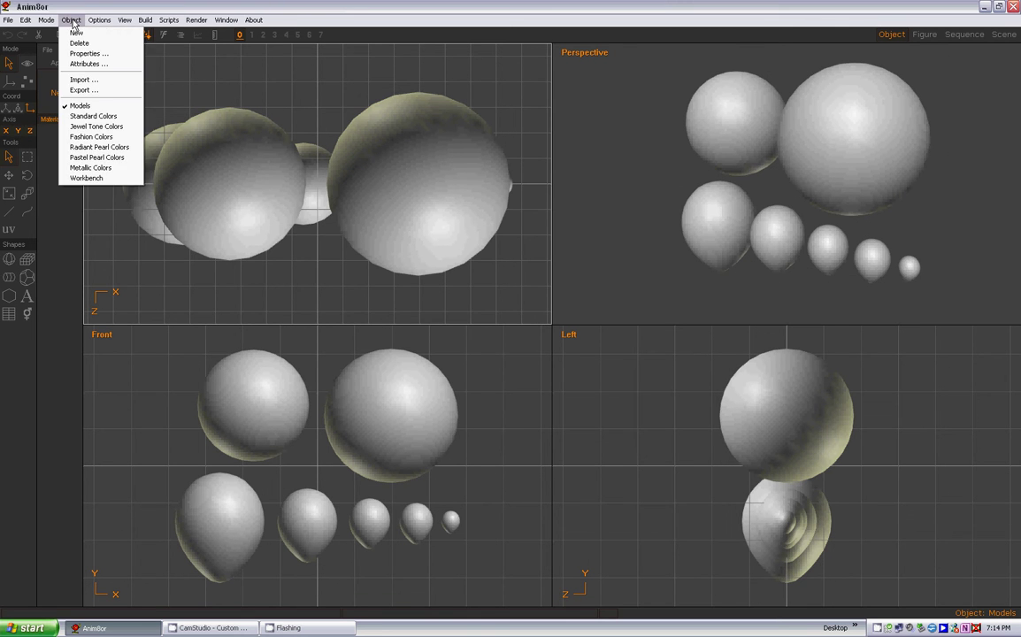
{"action": "left_click", "coordinate": [76, 32]}
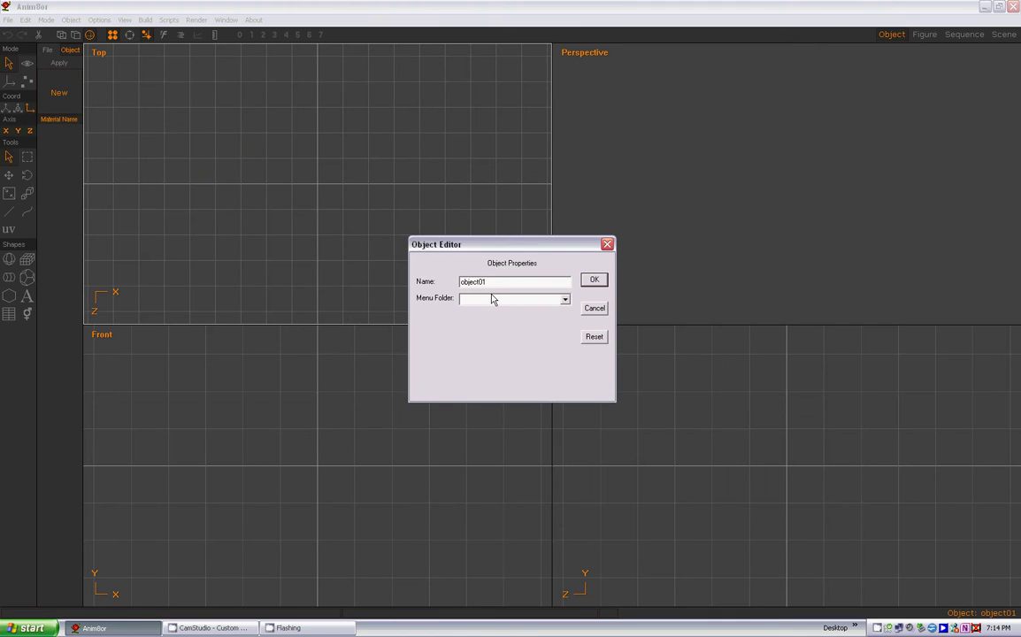
{"action": "left_click", "coordinate": [593, 281]}
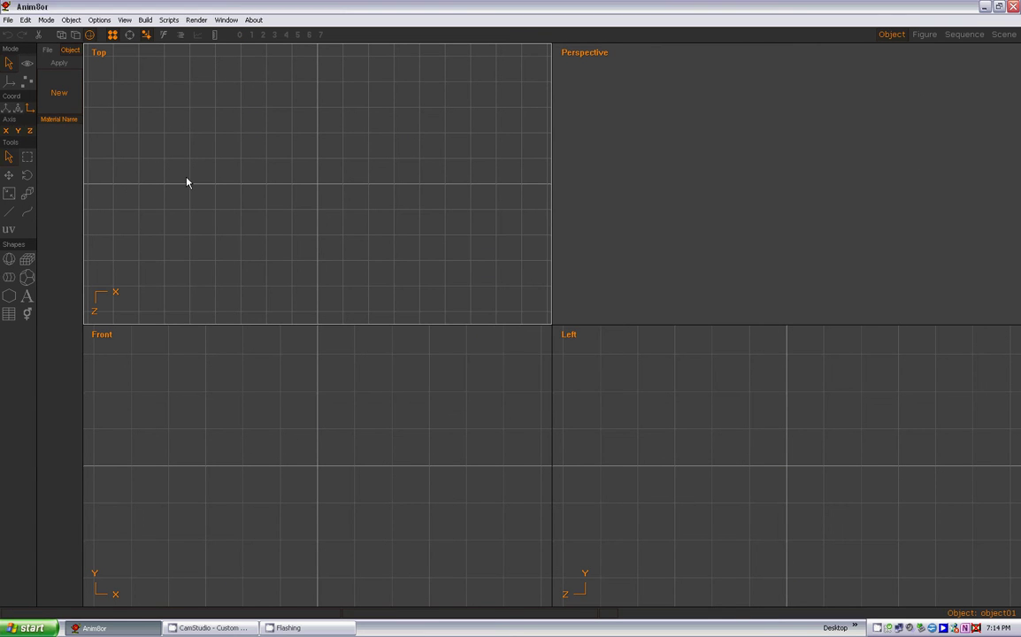
{"action": "key", "text": "ctrl+v"}
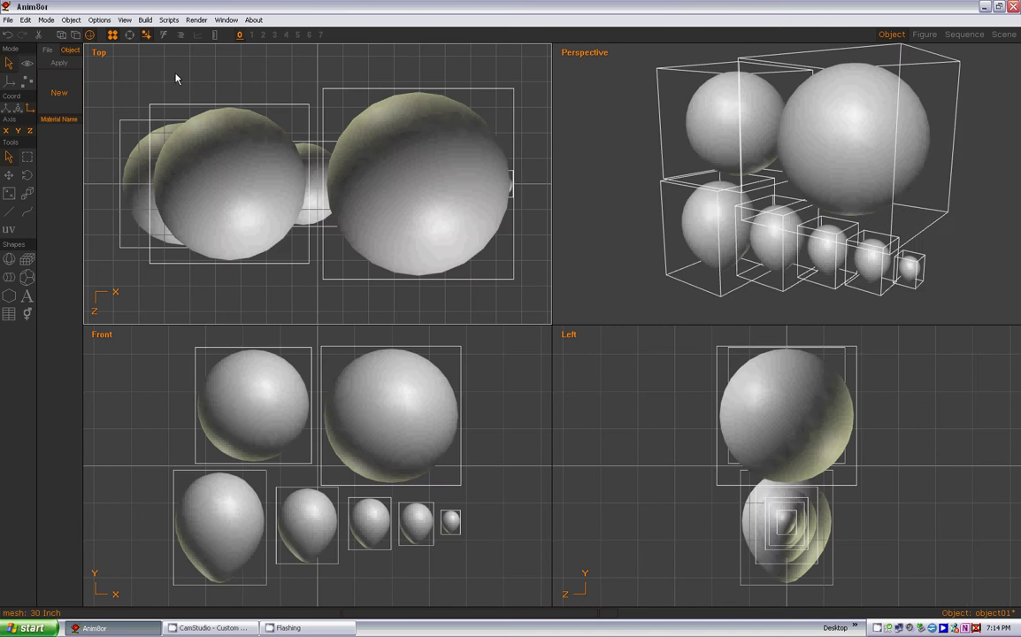
- Switch to the Models object and delete it from the file
{"action": "left_click", "coordinate": [71, 19]}
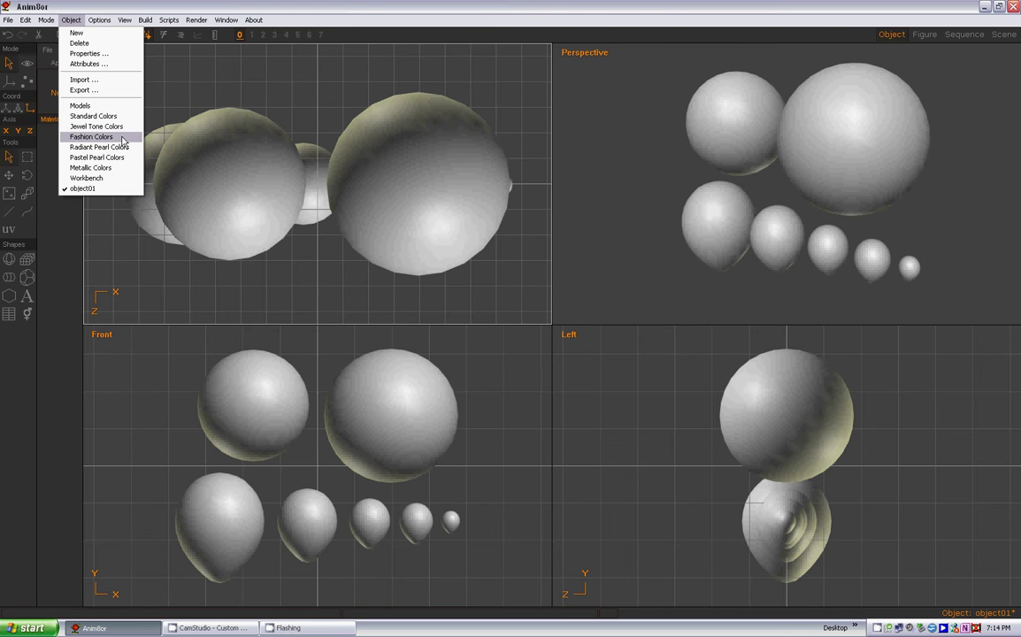
{"action": "left_click", "coordinate": [86, 111]}
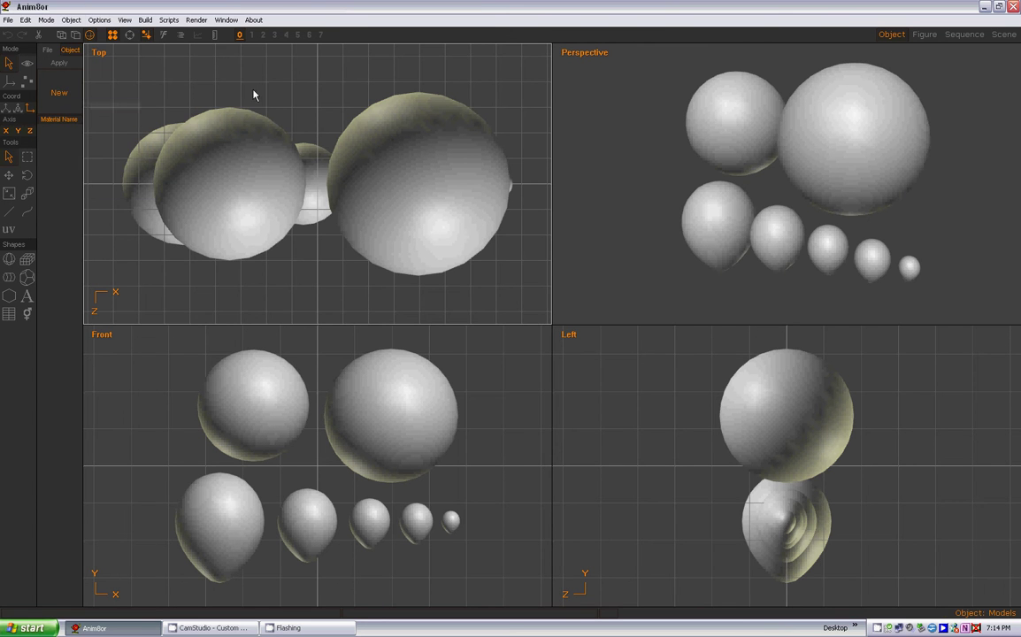
{"action": "left_click", "coordinate": [71, 20]}
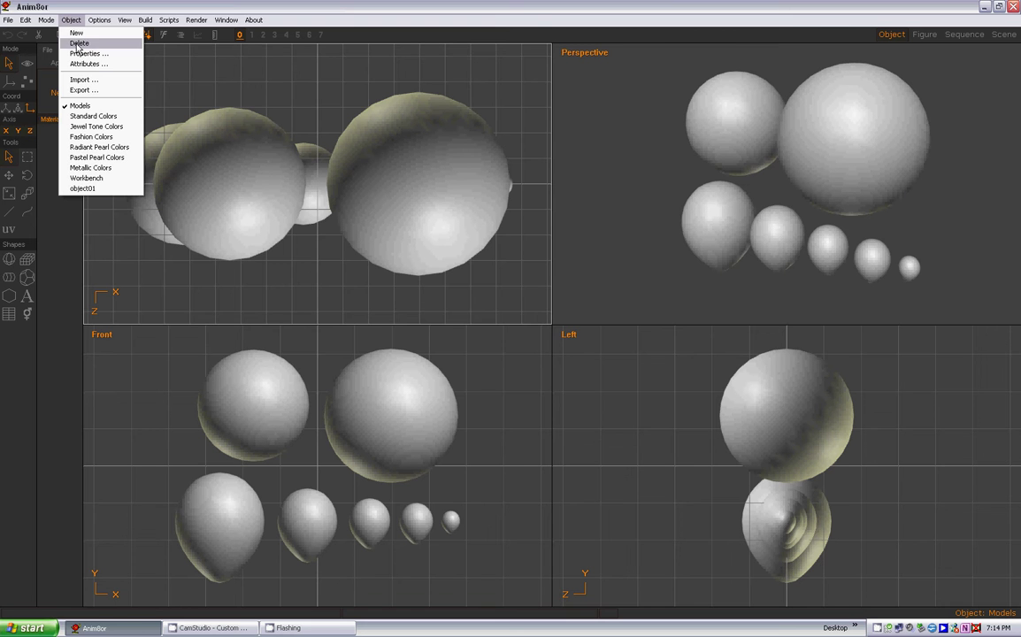
{"action": "left_click", "coordinate": [79, 44]}
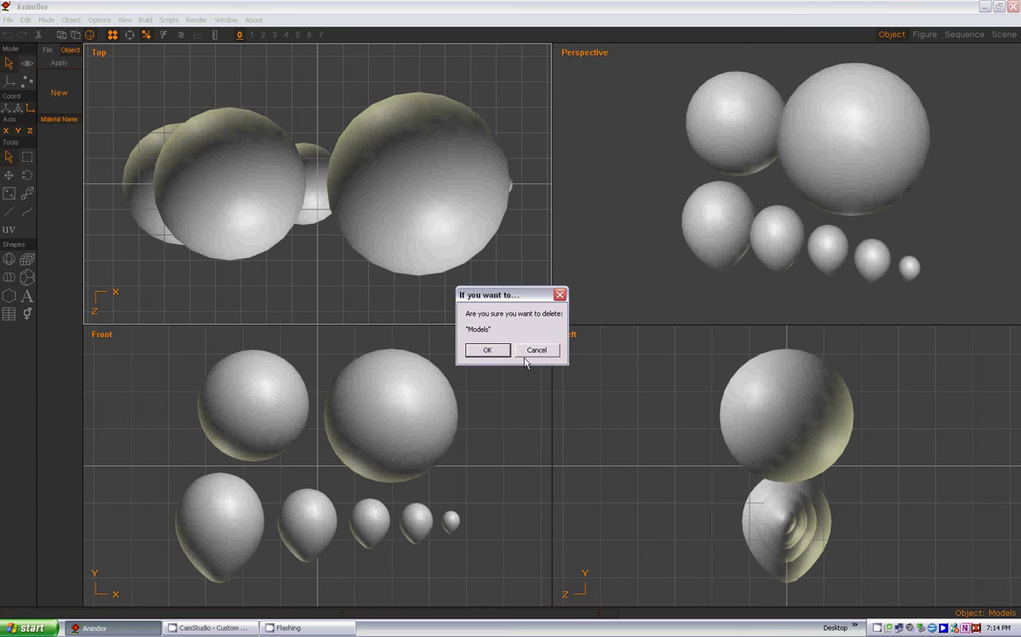
{"action": "left_click", "coordinate": [494, 351]}
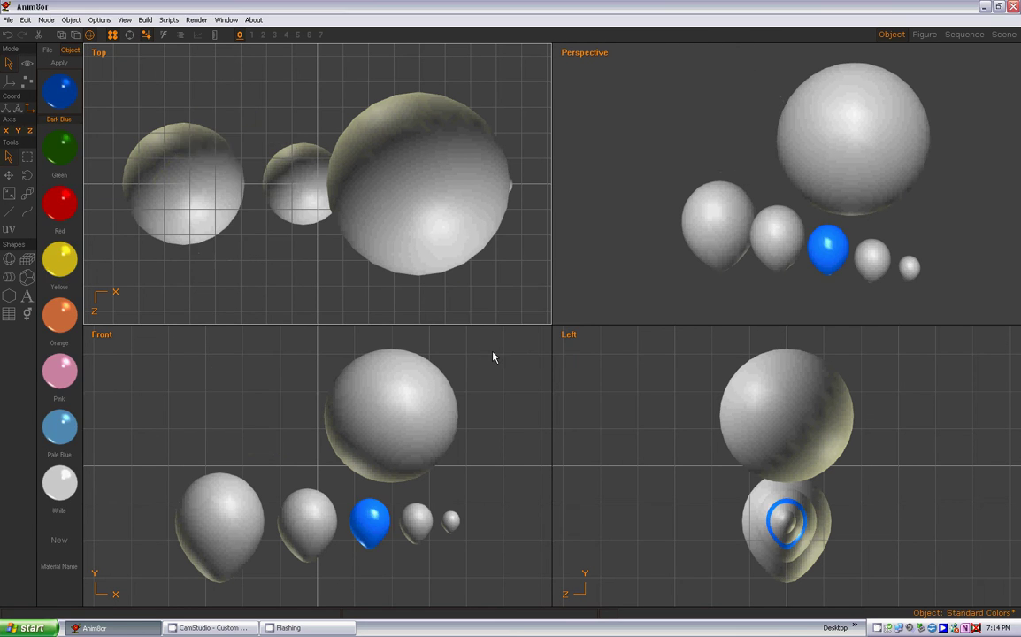
- Switch to the Workbench object and delete it as well
{"action": "left_click", "coordinate": [71, 19]}
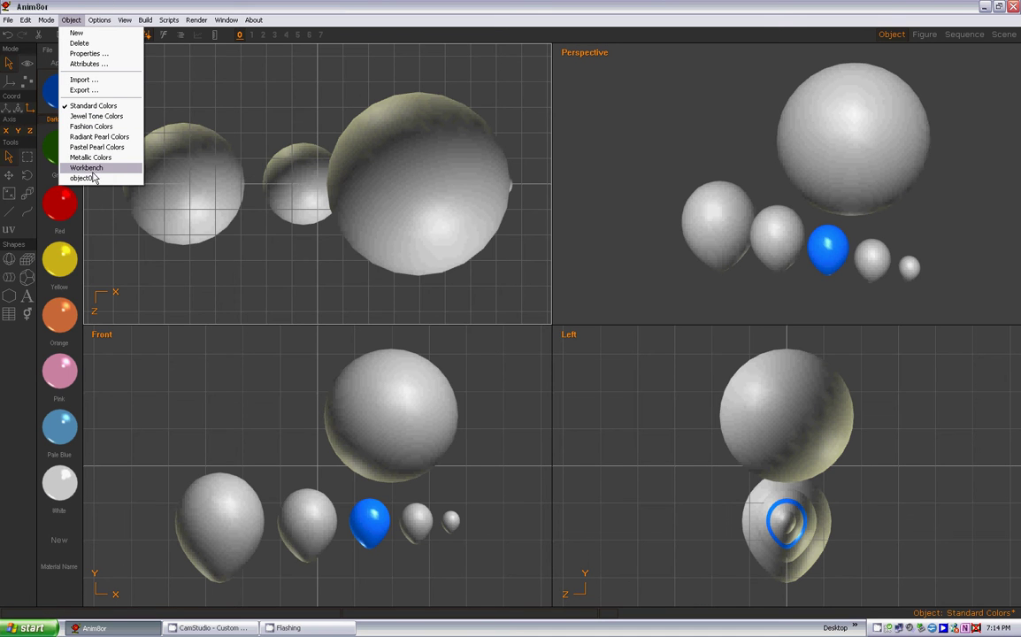
{"action": "left_click", "coordinate": [86, 168]}
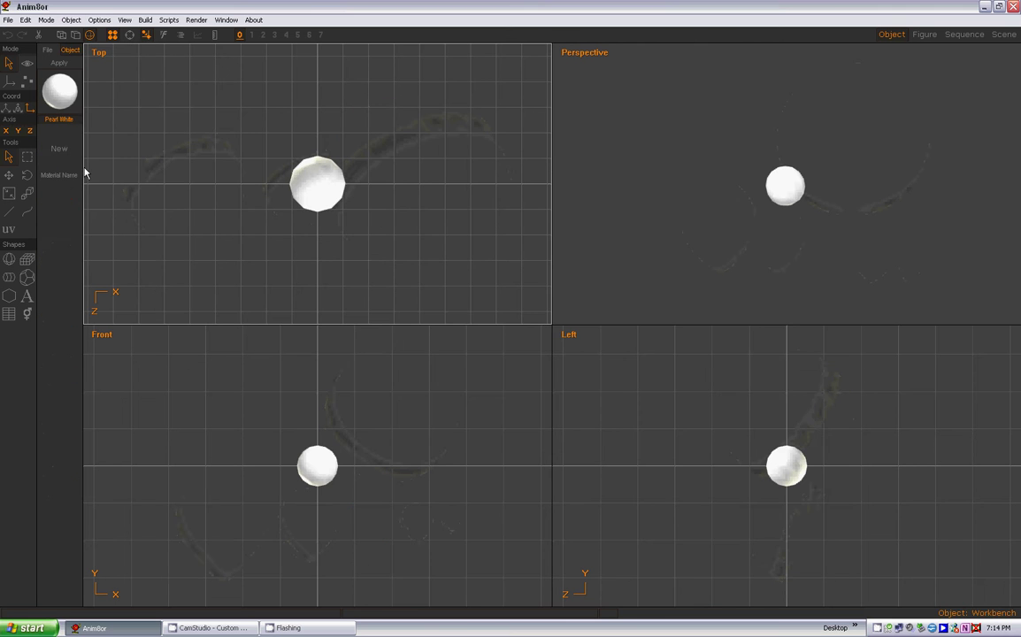
{"action": "left_click", "coordinate": [326, 183]}
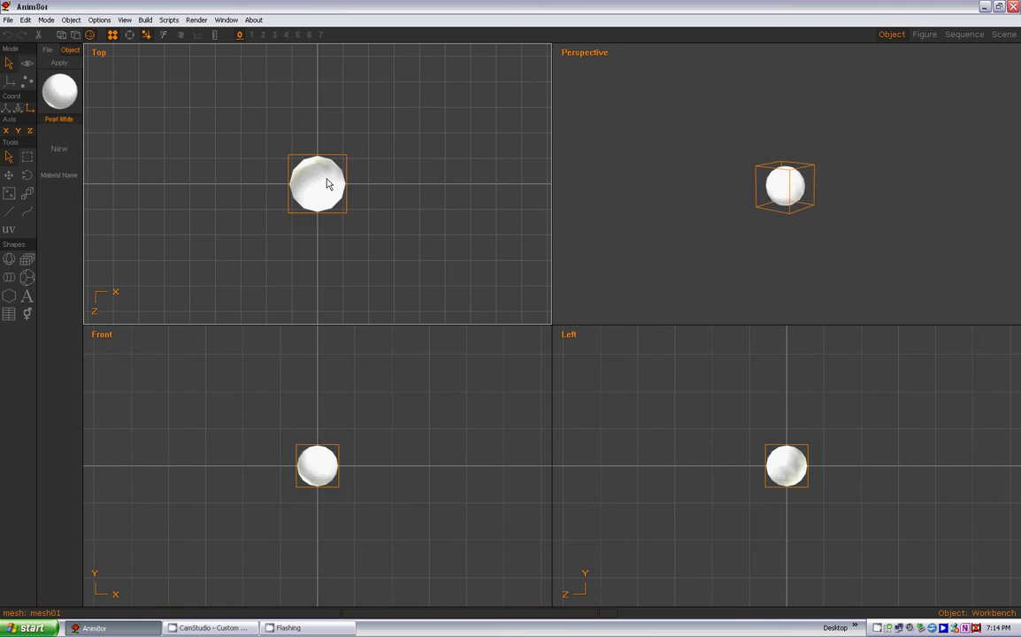
{"action": "left_click", "coordinate": [71, 20]}
{"action": "left_click", "coordinate": [87, 44]}
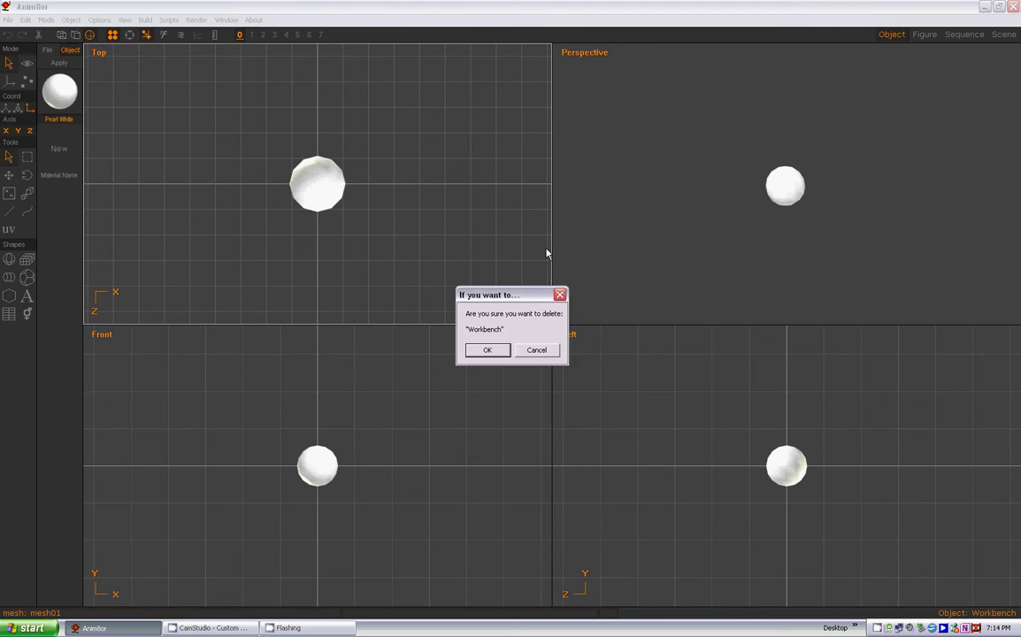
{"action": "left_click", "coordinate": [487, 350]}
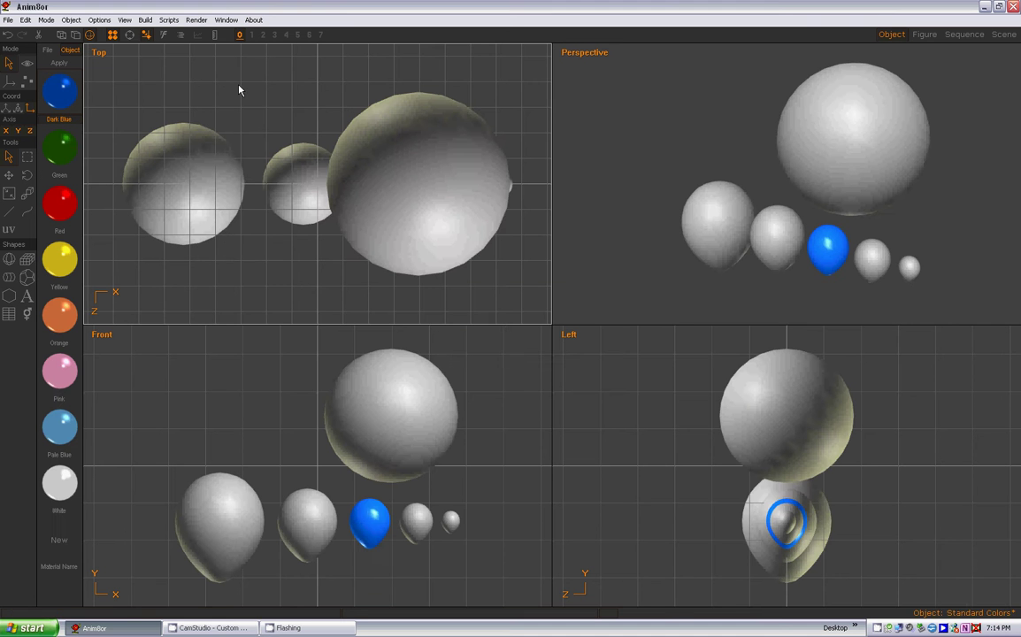
- Select object01 and rename it to Models in its object properties
{"action": "left_click", "coordinate": [70, 19]}
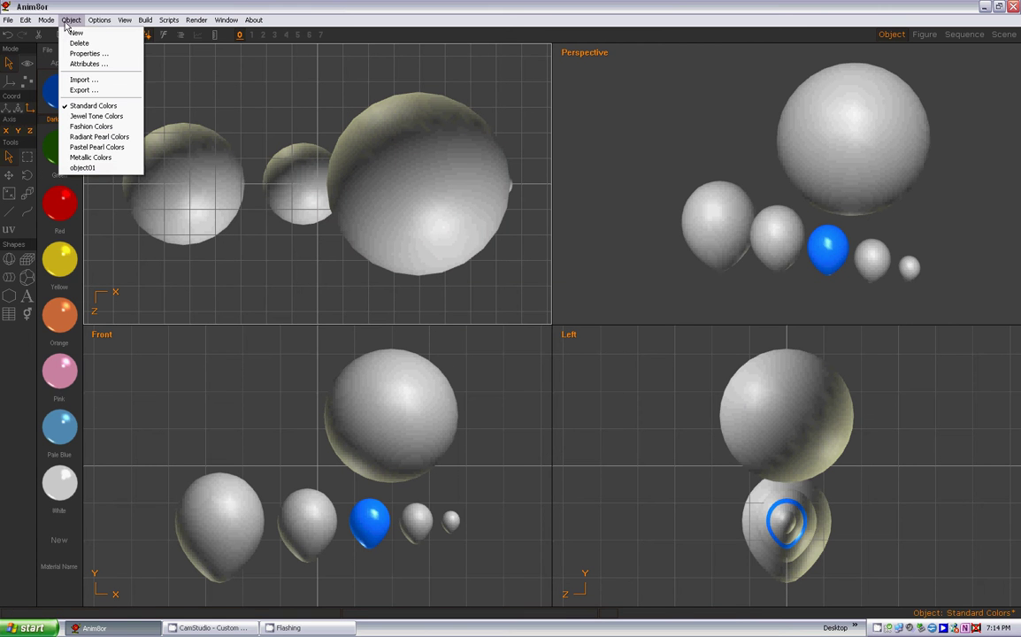
{"action": "left_click", "coordinate": [82, 167]}
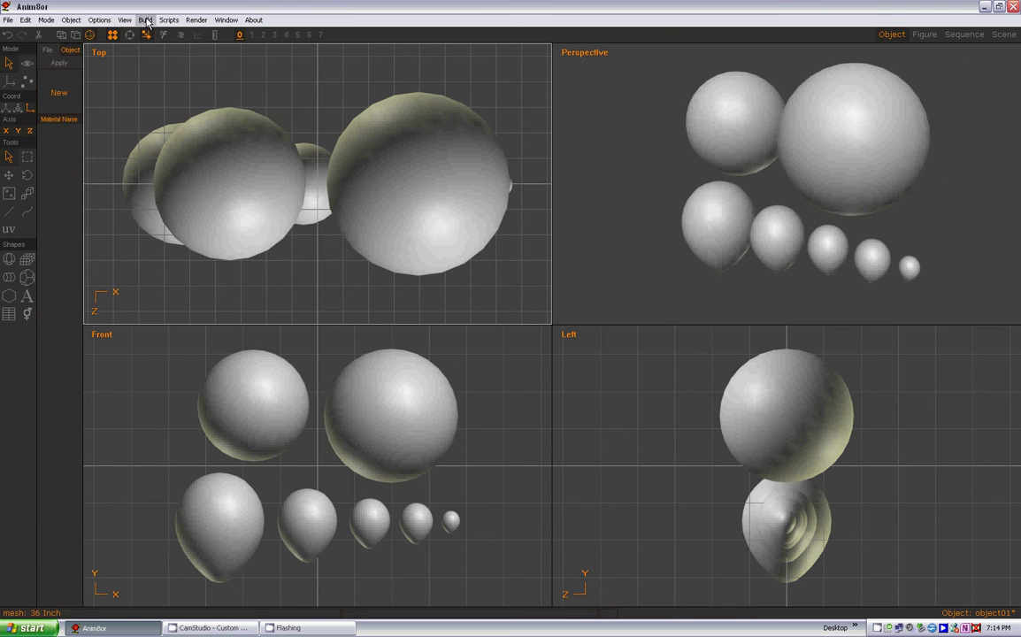
{"action": "left_click", "coordinate": [71, 20]}
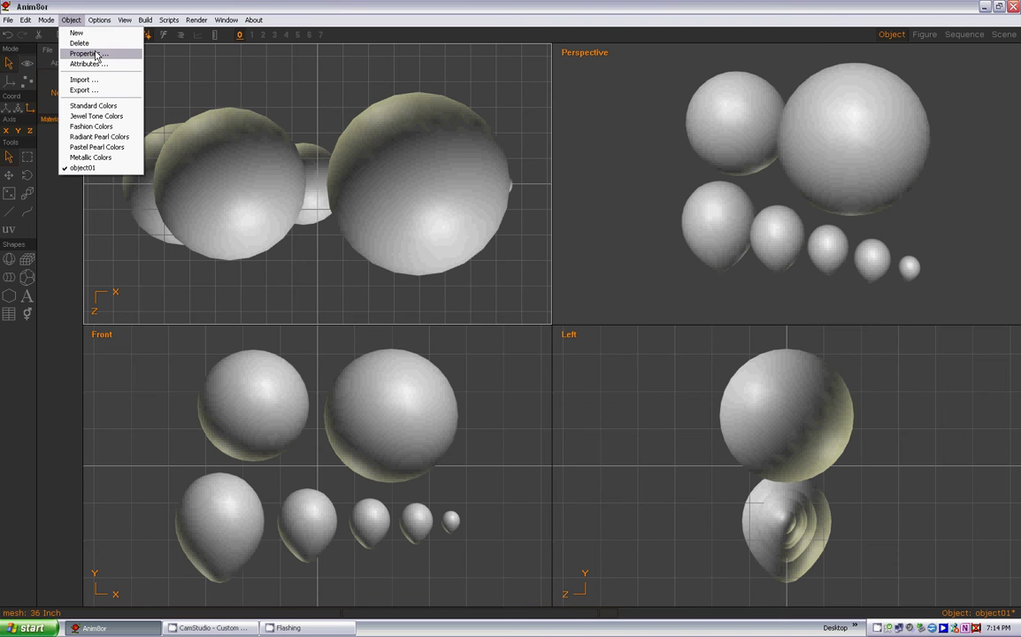
{"action": "left_click", "coordinate": [88, 53]}
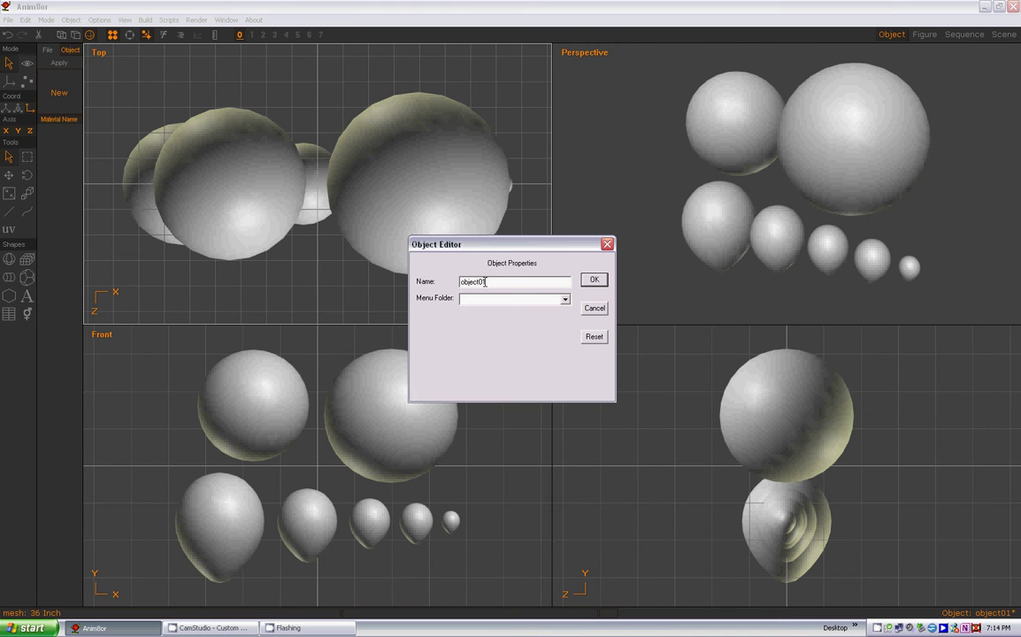
{"action": "type", "text": "Models"}
{"action": "left_click", "coordinate": [595, 279]}
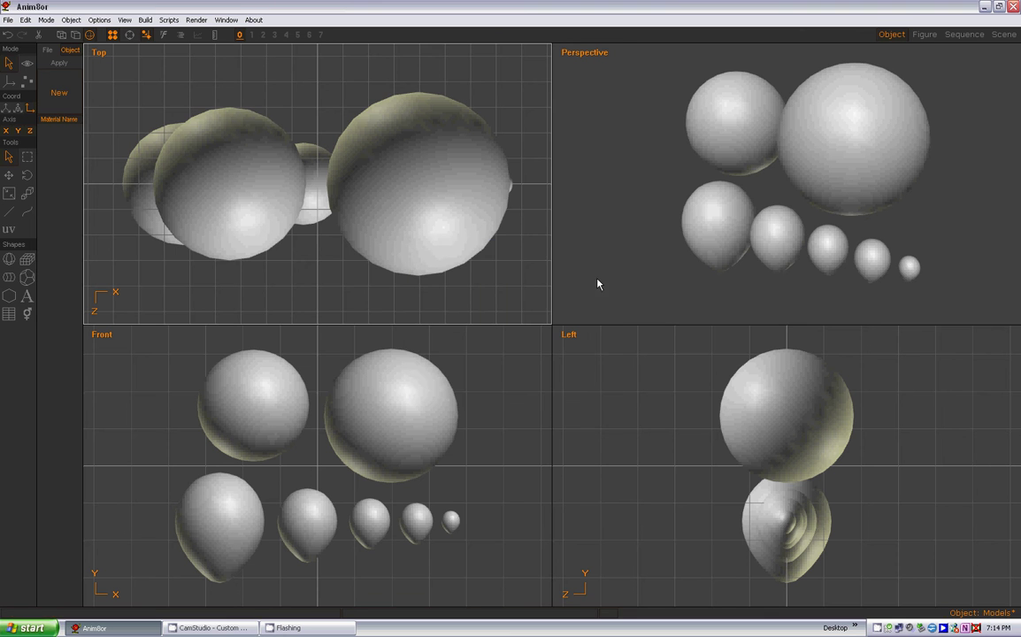
- Check the object order, then switch to the Standard Colors object
{"action": "left_click", "coordinate": [71, 19]}
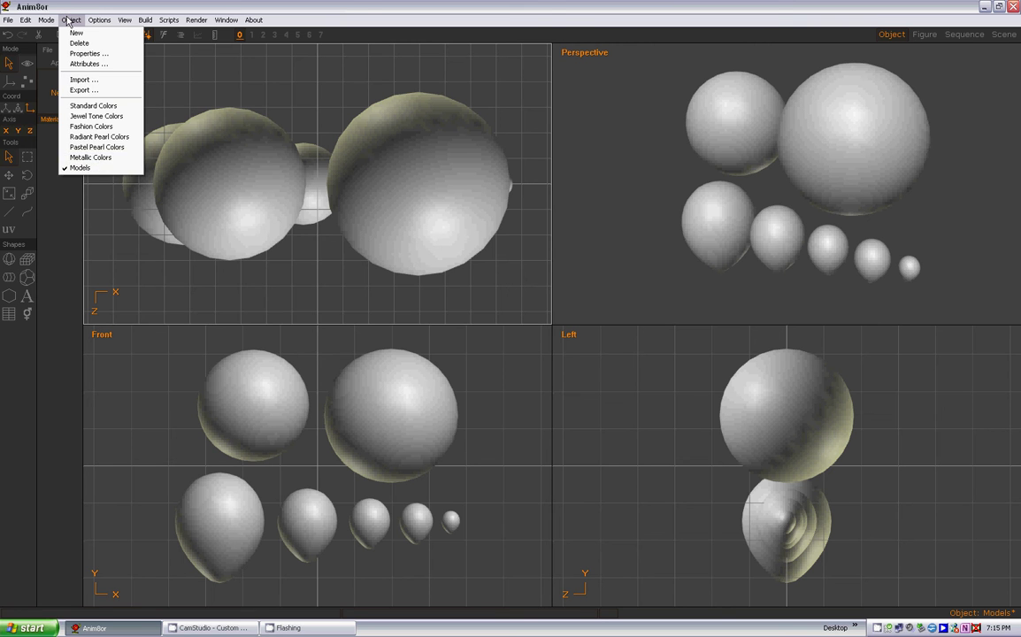
{"action": "left_click", "coordinate": [54, 46]}
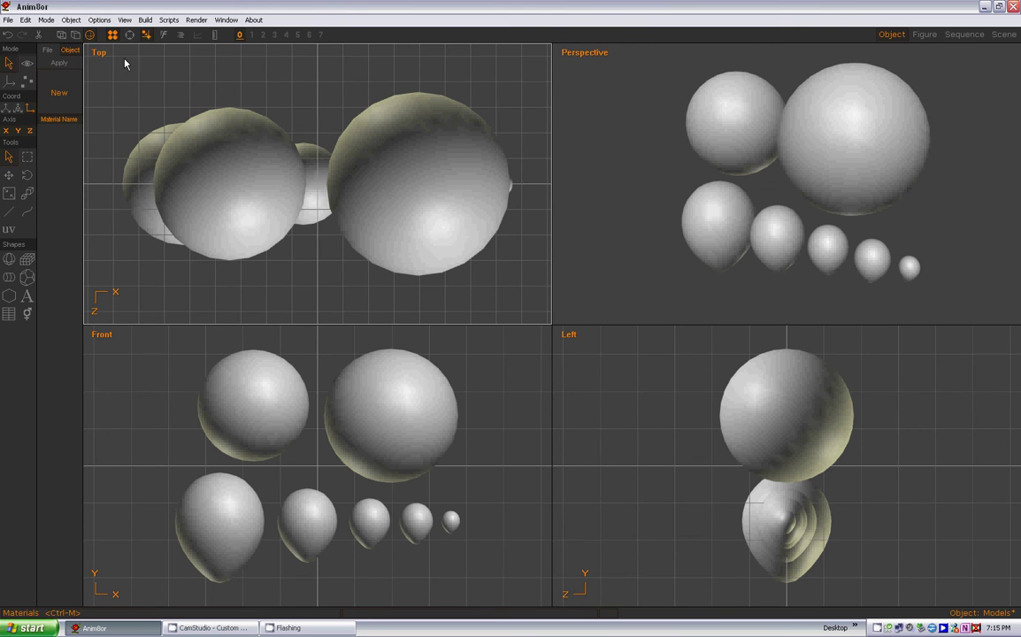
{"action": "left_click", "coordinate": [71, 20]}
{"action": "left_click", "coordinate": [138, 106]}
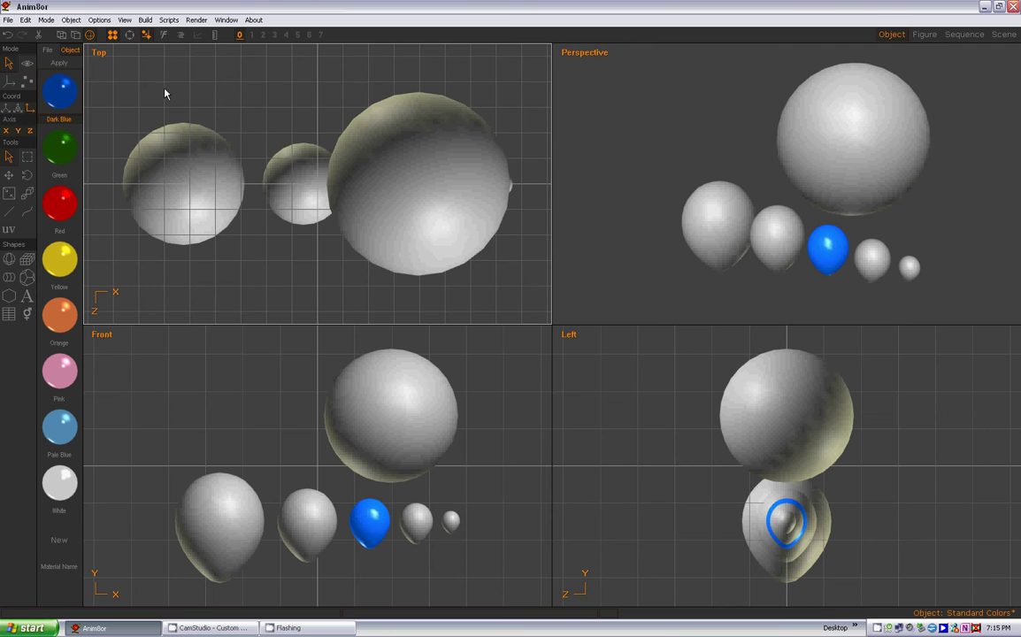
- Make the large sphere Dark Blue, the largest balloon Green and the second balloon Red
{"action": "left_click", "coordinate": [399, 438]}
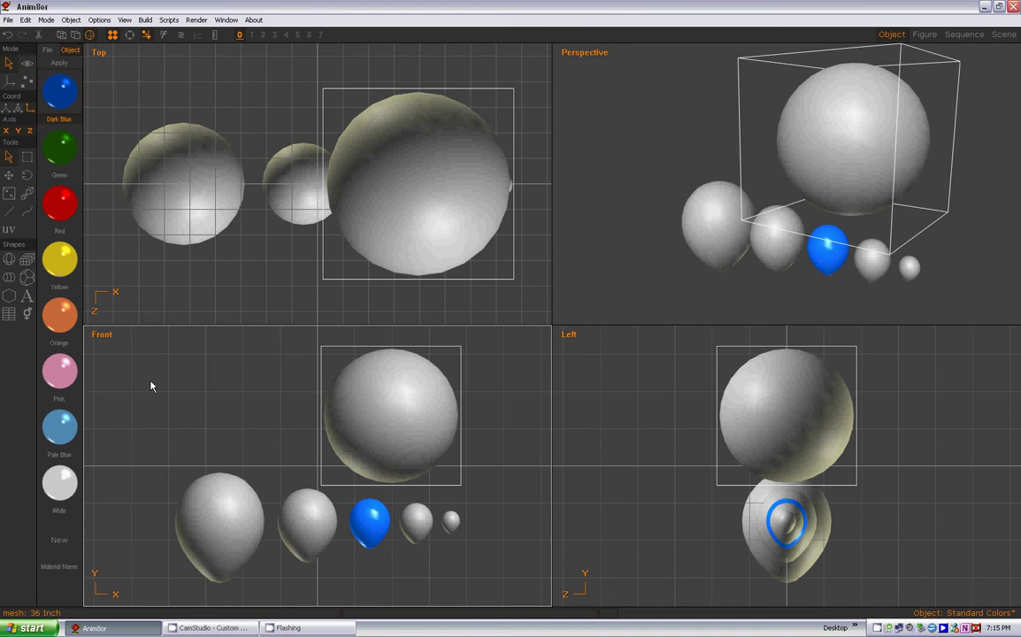
{"action": "left_click", "coordinate": [58, 64]}
{"action": "left_click", "coordinate": [190, 503]}
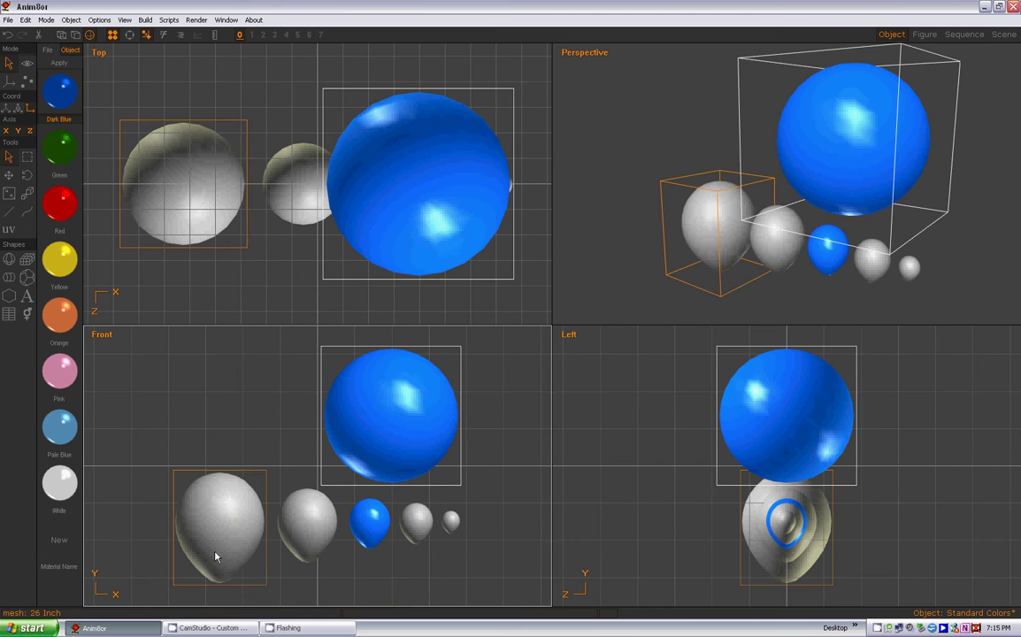
{"action": "left_click", "coordinate": [59, 148]}
{"action": "left_click", "coordinate": [58, 63]}
{"action": "left_click", "coordinate": [284, 505]}
{"action": "left_click", "coordinate": [59, 203]}
{"action": "left_click", "coordinate": [58, 63]}
- Make the middle balloon Yellow, the fourth Orange and the smallest balloon Pink
{"action": "left_click", "coordinate": [370, 522]}
{"action": "left_click", "coordinate": [55, 235]}
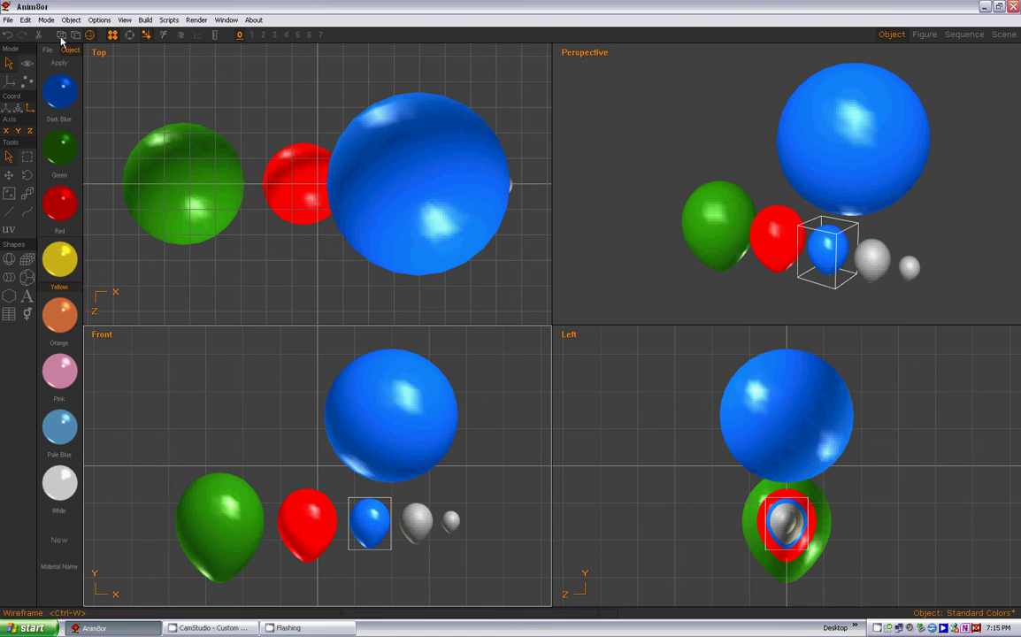
{"action": "left_click", "coordinate": [59, 63]}
{"action": "left_click", "coordinate": [426, 528]}
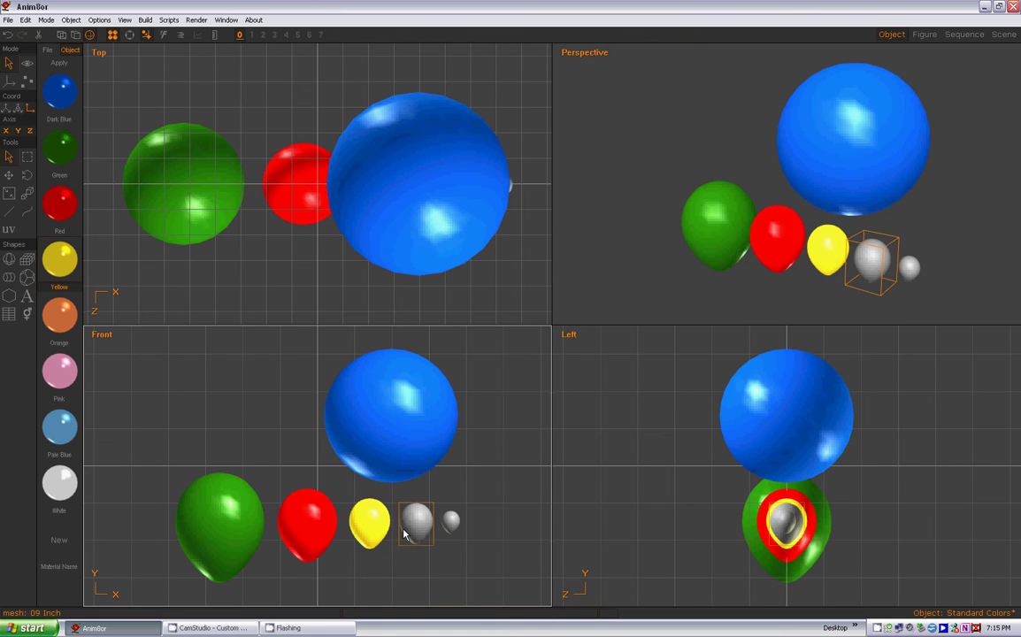
{"action": "left_click", "coordinate": [55, 316]}
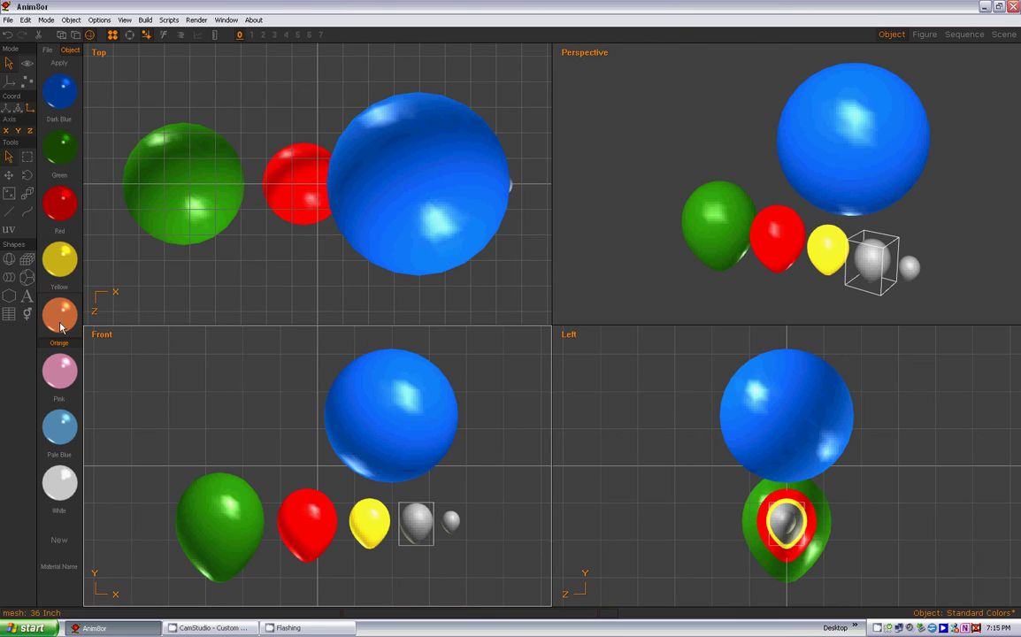
{"action": "left_click", "coordinate": [58, 65]}
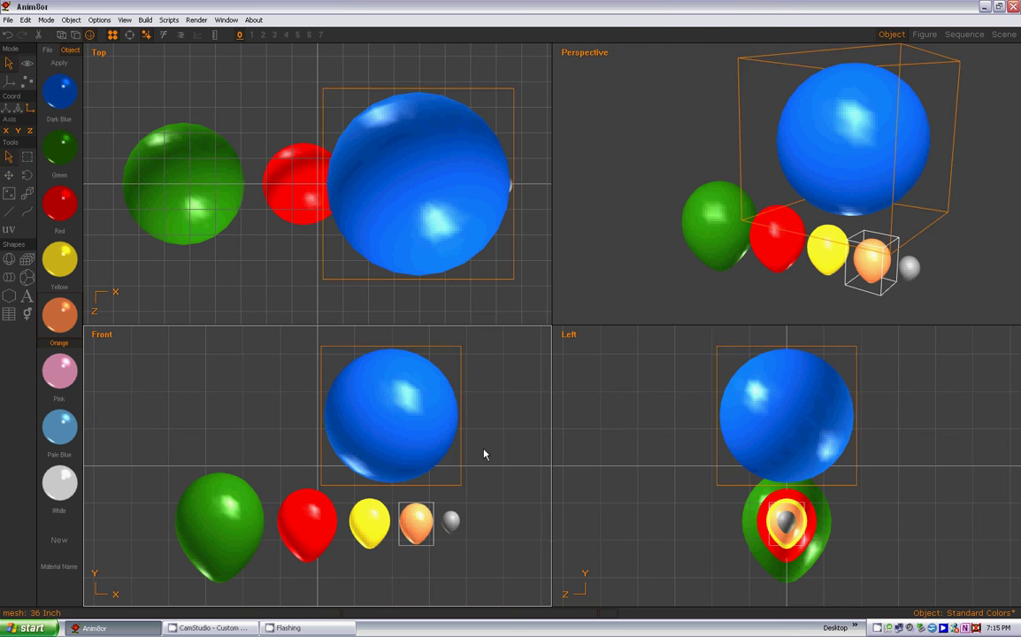
{"action": "left_click", "coordinate": [69, 376]}
{"action": "left_click", "coordinate": [61, 63]}
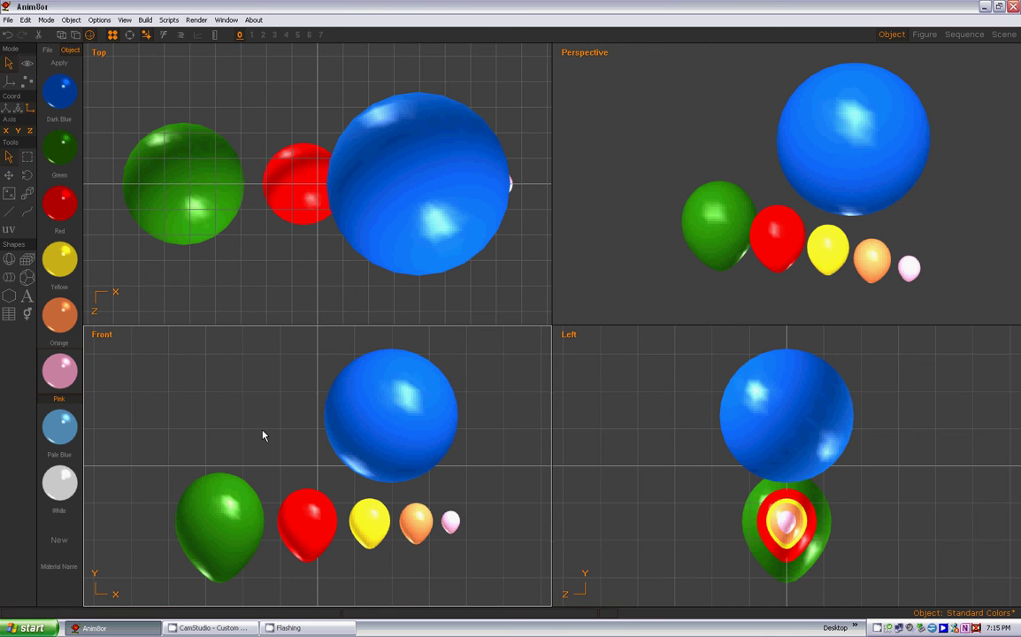
{"action": "left_click", "coordinate": [70, 19]}
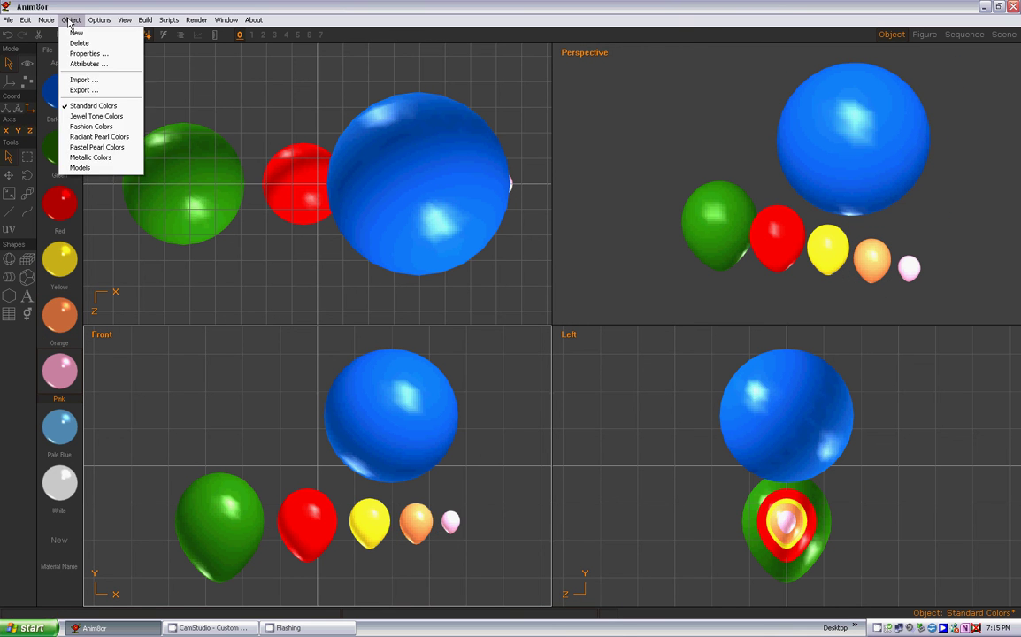
{"action": "left_click", "coordinate": [86, 106]}
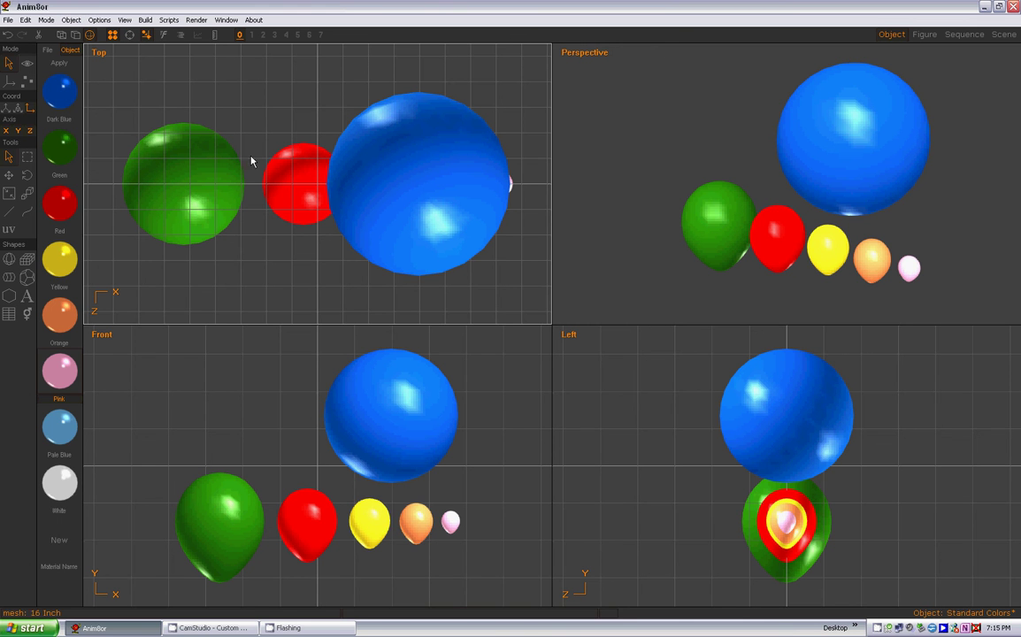
{"action": "left_click", "coordinate": [70, 19]}
{"action": "left_click", "coordinate": [95, 116]}
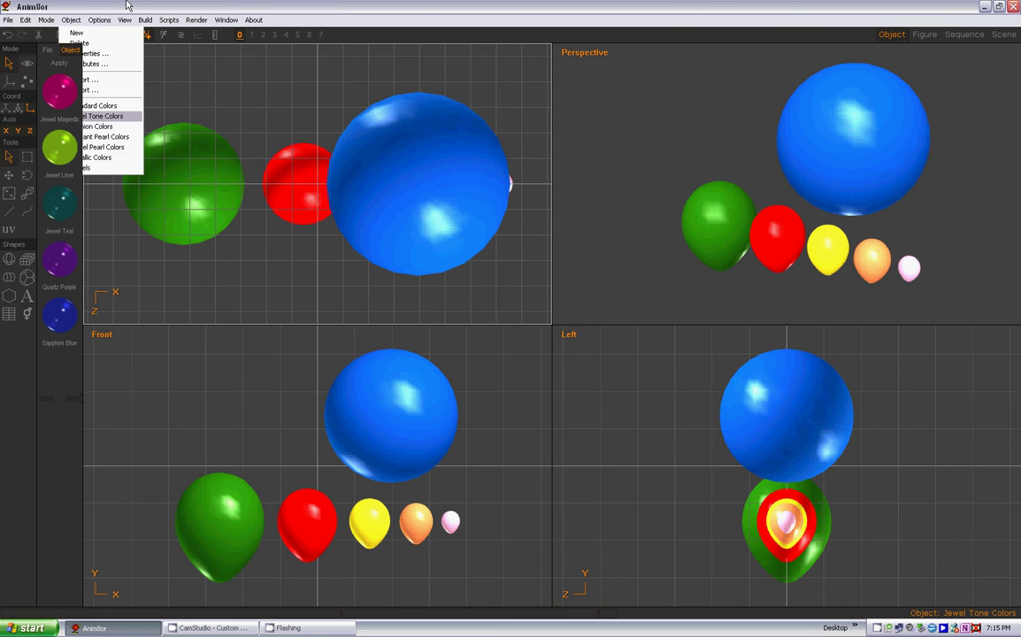
{"action": "left_click", "coordinate": [71, 19]}
{"action": "left_click", "coordinate": [97, 127]}
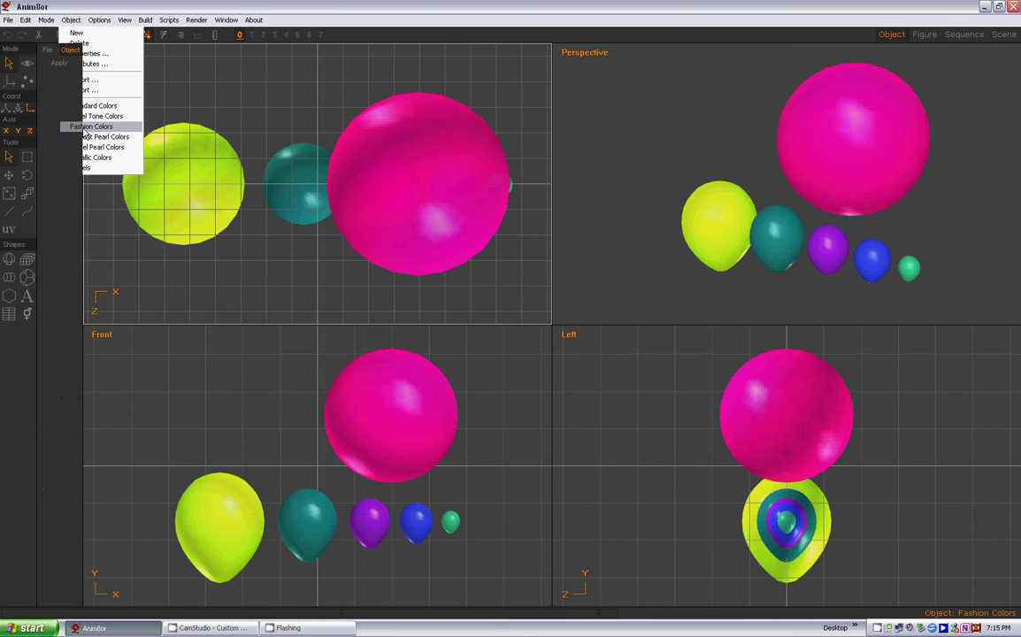
{"action": "left_click", "coordinate": [71, 19]}
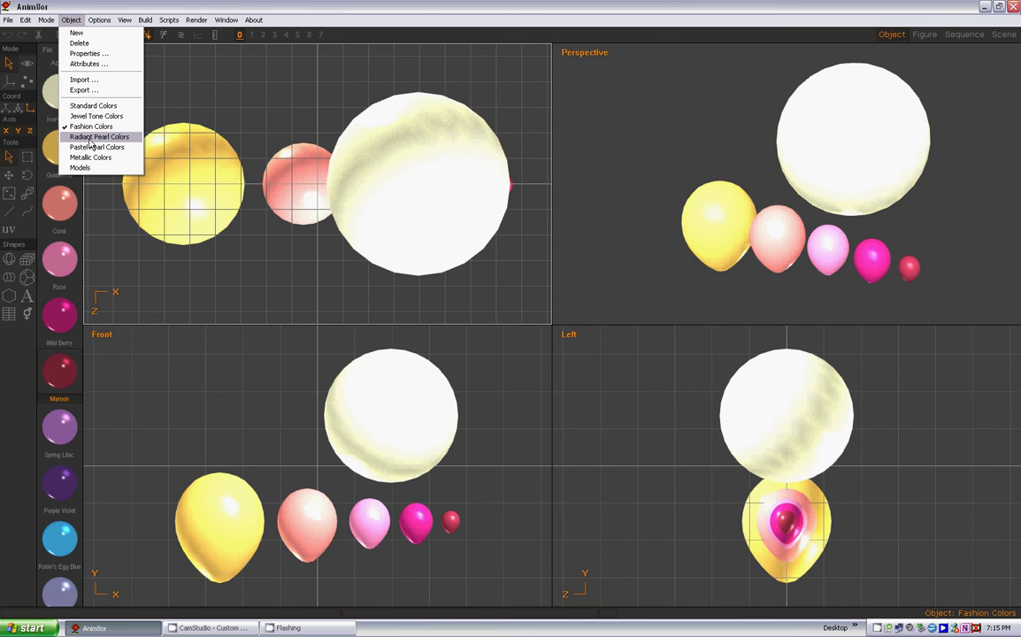
{"action": "left_click", "coordinate": [88, 136]}
{"action": "left_click", "coordinate": [71, 20]}
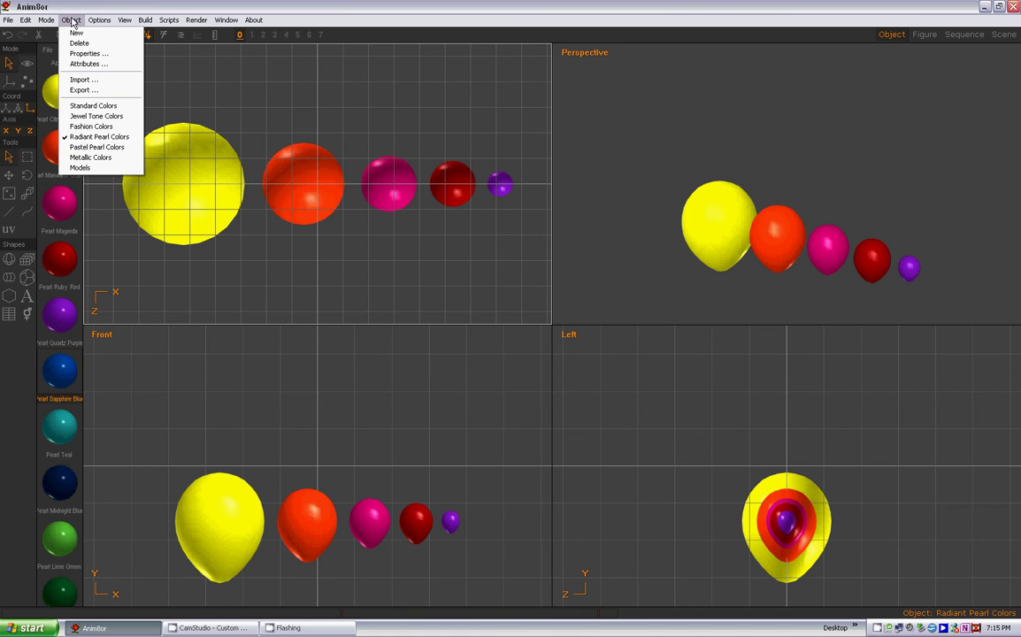
{"action": "left_click", "coordinate": [97, 147]}
{"action": "left_click", "coordinate": [71, 19]}
{"action": "left_click", "coordinate": [97, 157]}
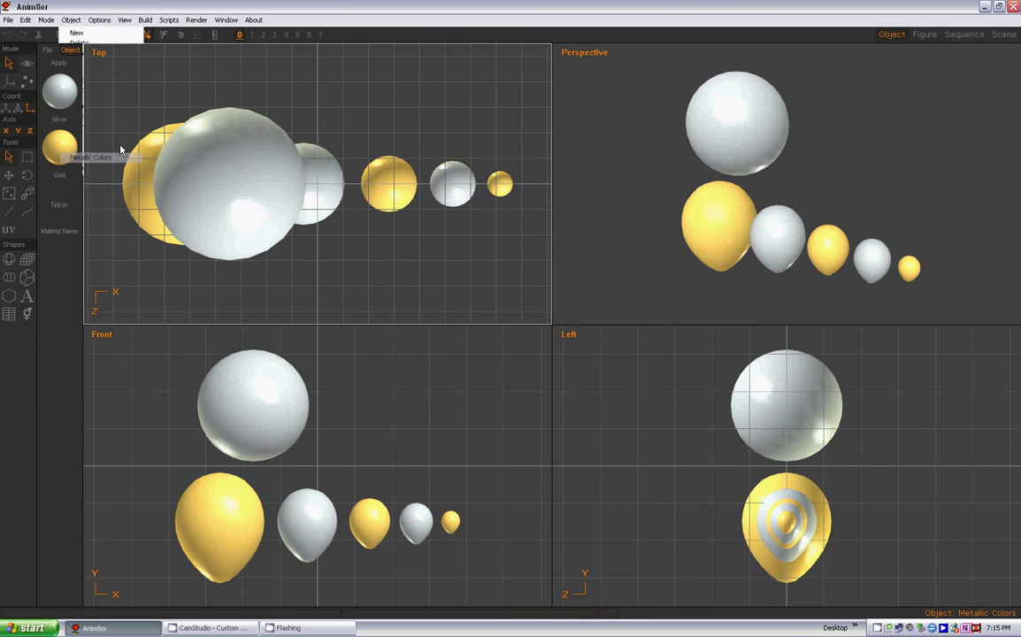
{"action": "left_click", "coordinate": [70, 19]}
- Return to the Standard Colors object and save the project file
{"action": "left_click", "coordinate": [93, 105]}
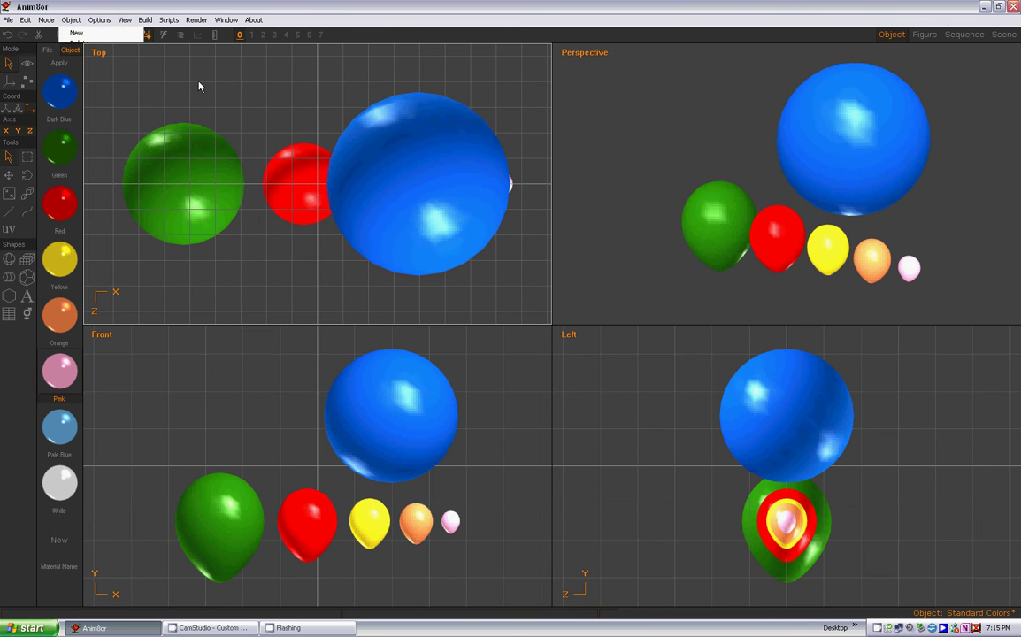
{"action": "left_click", "coordinate": [71, 20]}
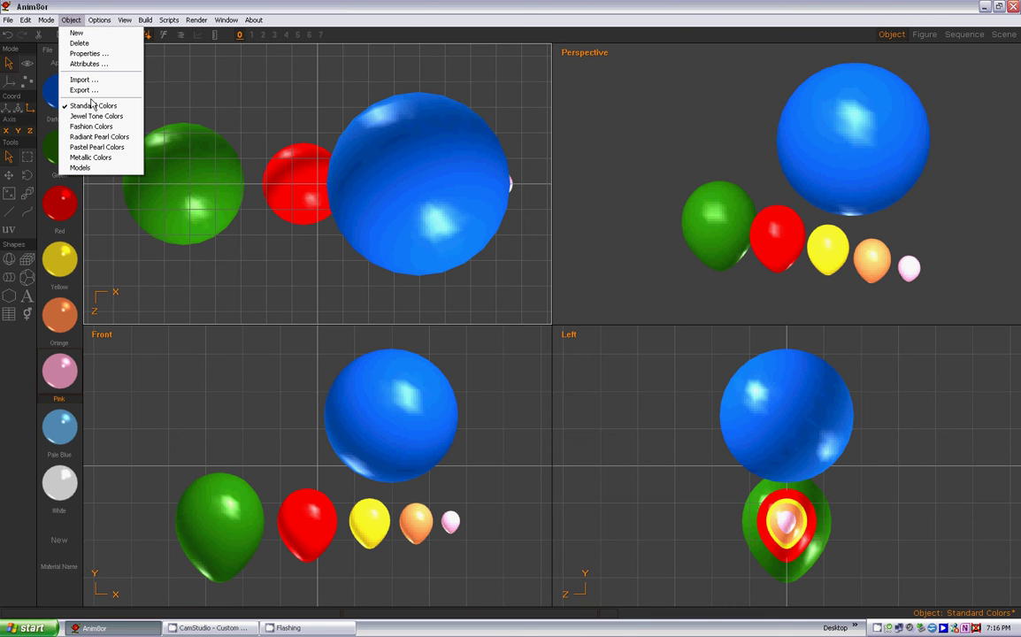
{"action": "left_click", "coordinate": [276, 102]}
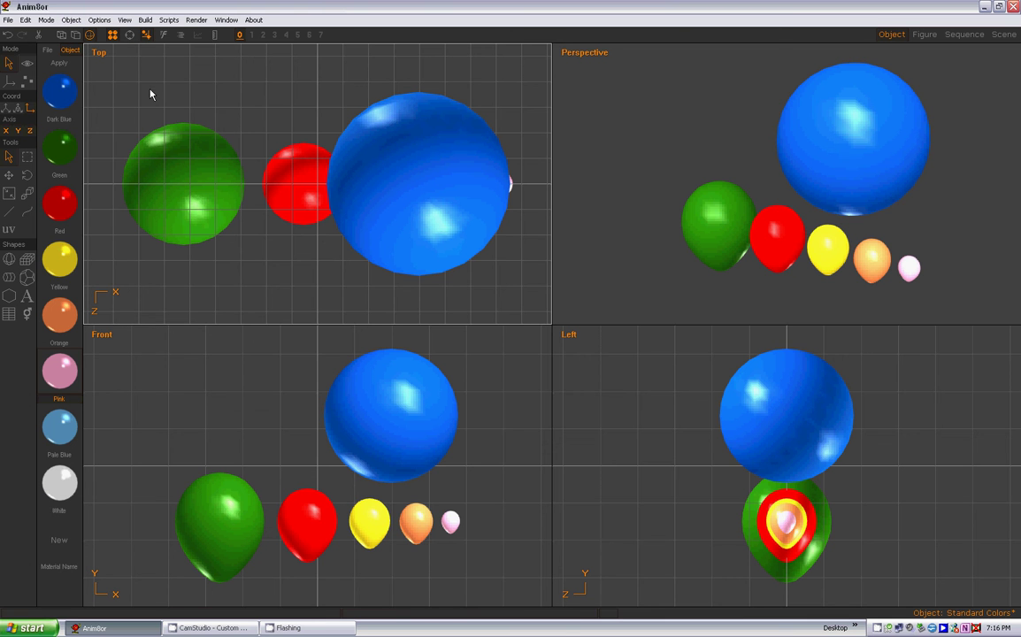
{"action": "left_click", "coordinate": [7, 19]}
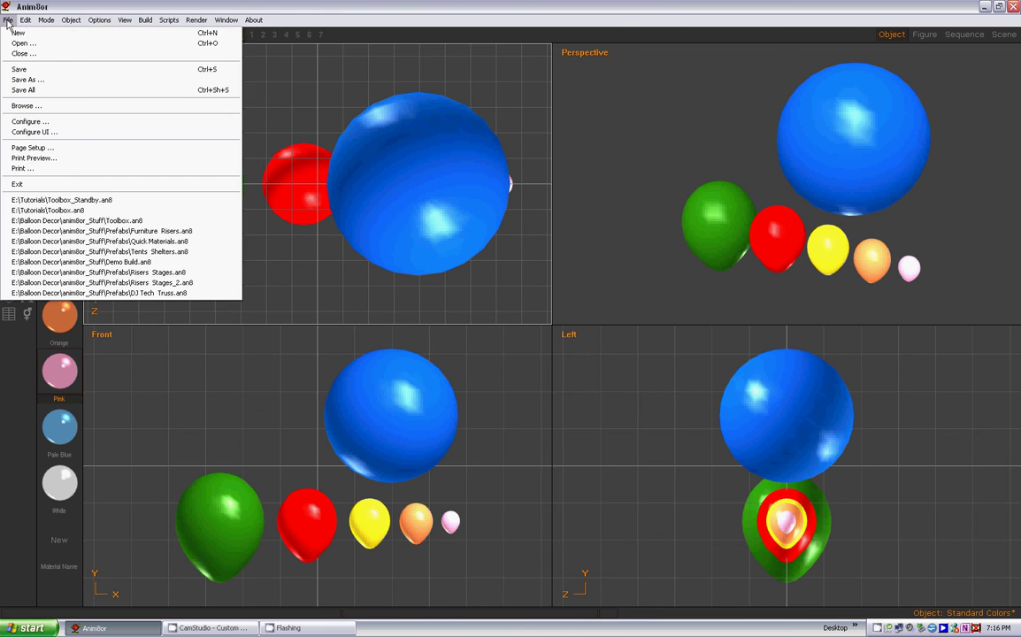
{"action": "left_click", "coordinate": [27, 71]}
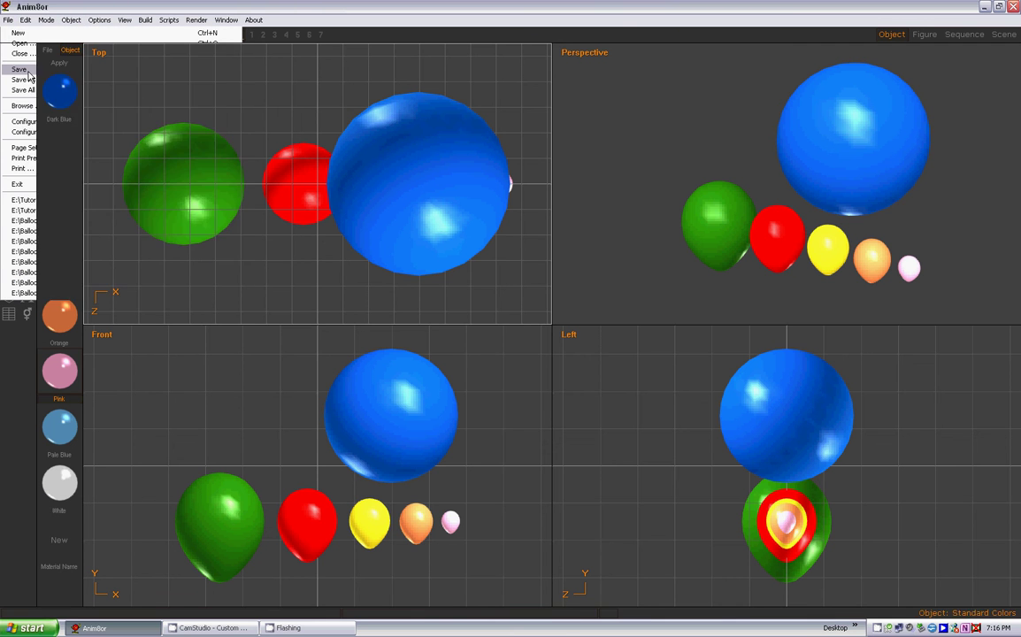